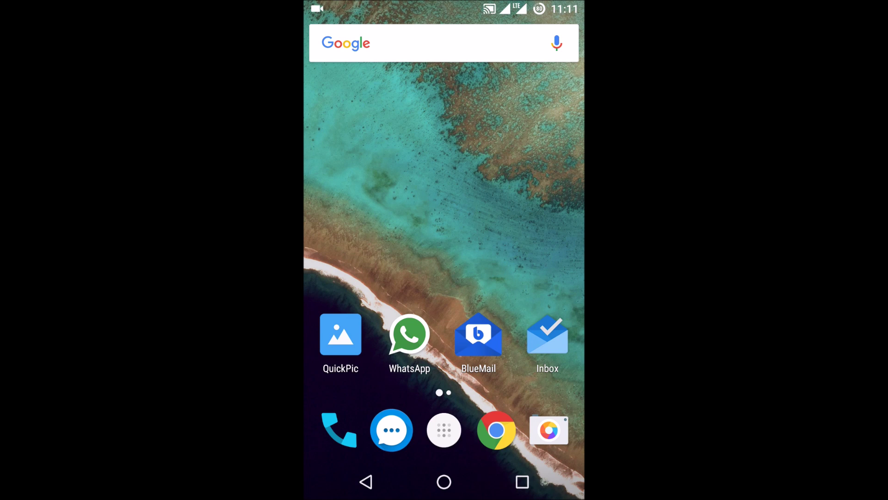
# Browse the app drawer, then toggle the launcher's Shelf feature on and off
pyautogui.click(444, 430)
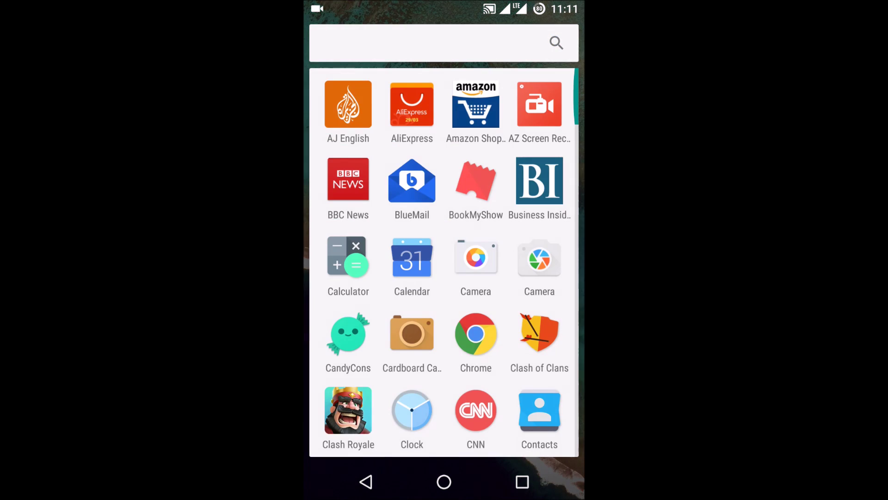
pyautogui.scroll(-10, 445, 277)
pyautogui.scroll(5, 445, 278)
pyautogui.scroll(5, 445, 278)
pyautogui.scroll(-15, 444, 278)
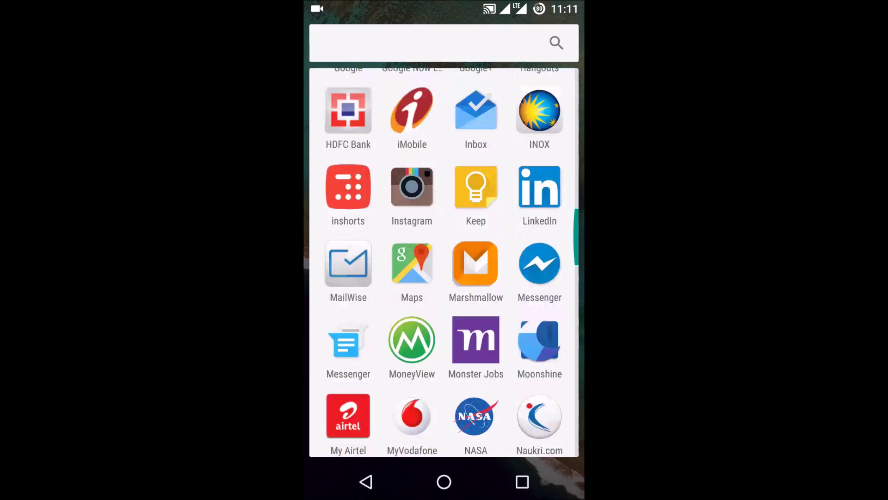
pyautogui.click(445, 482)
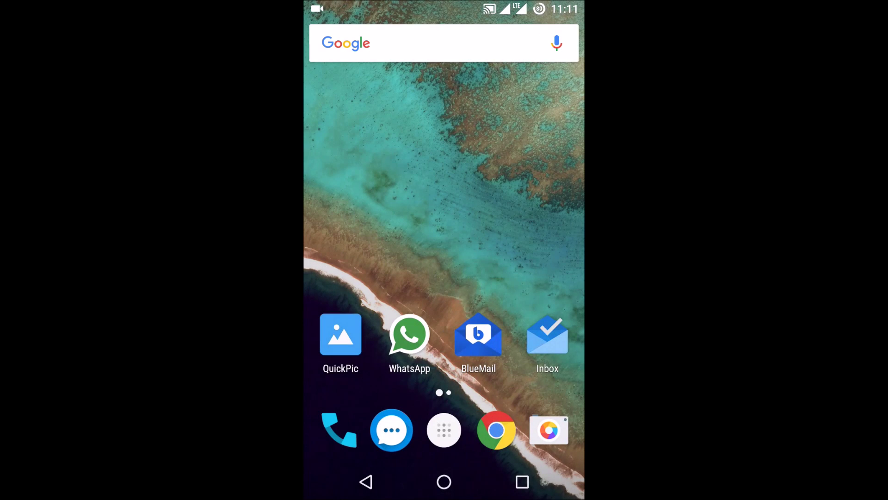
pyautogui.moveTo(445, 194); pyautogui.dragTo(444, 194)
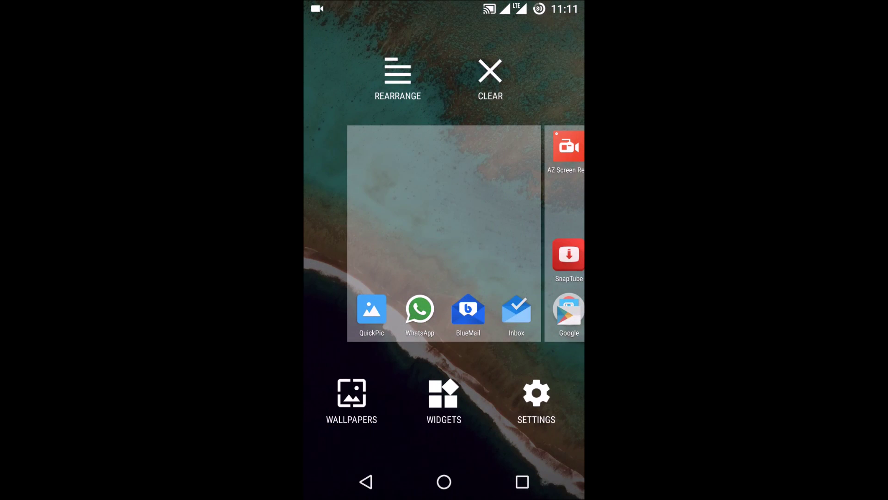
pyautogui.click(536, 401)
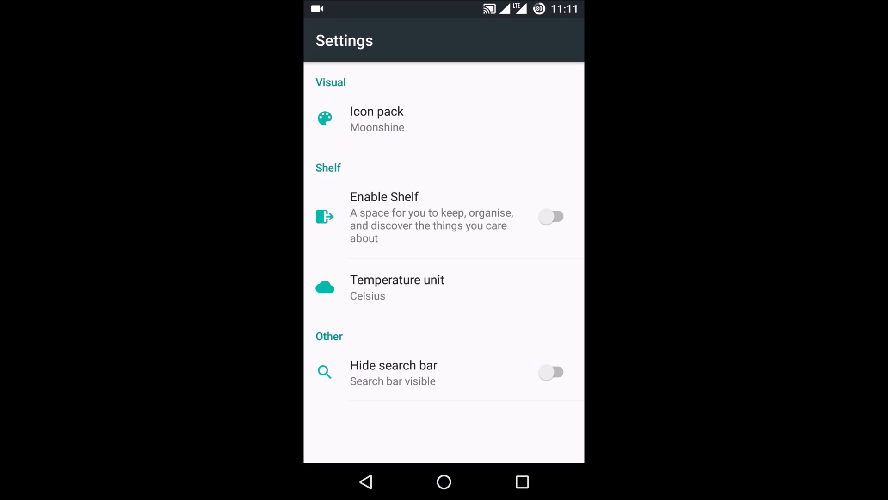
pyautogui.click(553, 217)
pyautogui.click(557, 210)
pyautogui.click(366, 482)
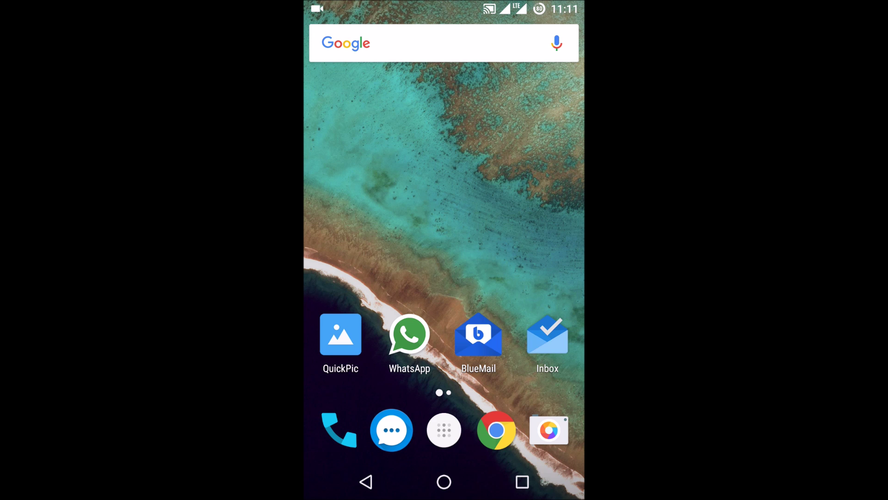
# Check notifications, then open WhatsApp and Messages before returning home
pyautogui.moveTo(444, 9)
pyautogui.mouseDown()
pyautogui.moveTo(445, 209)
pyautogui.moveTo(444, 9)
pyautogui.mouseUp()
pyautogui.moveTo(444, 8); pyautogui.dragTo(444, 208)
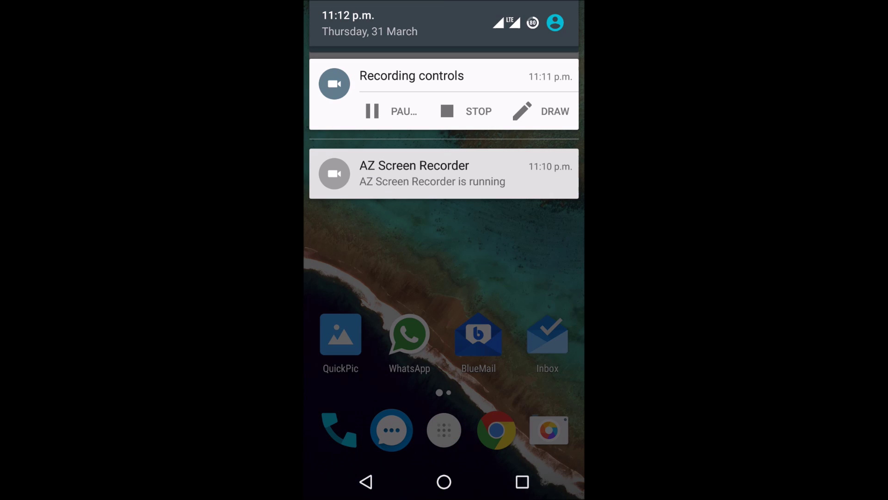
pyautogui.click(444, 277)
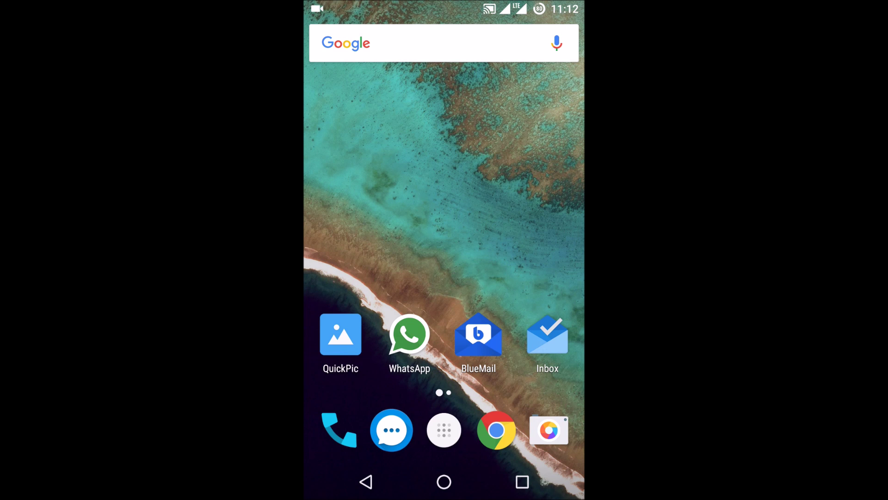
pyautogui.click(410, 334)
pyautogui.click(392, 430)
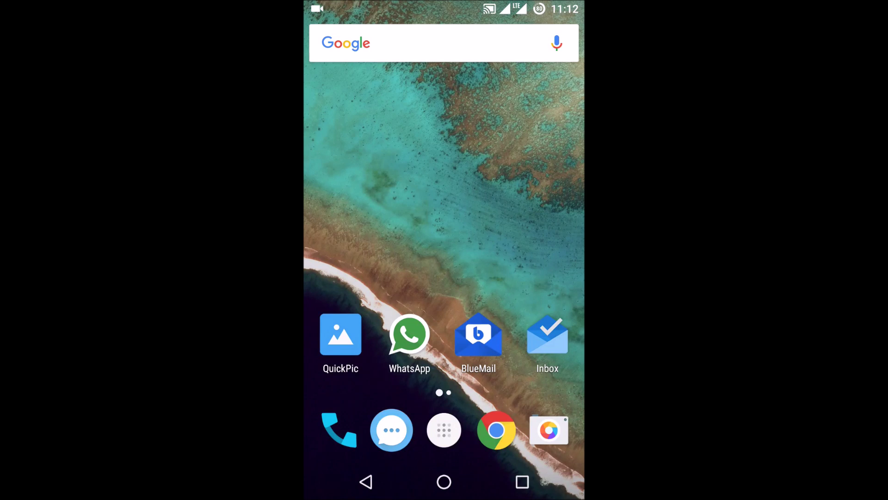
pyautogui.click(444, 482)
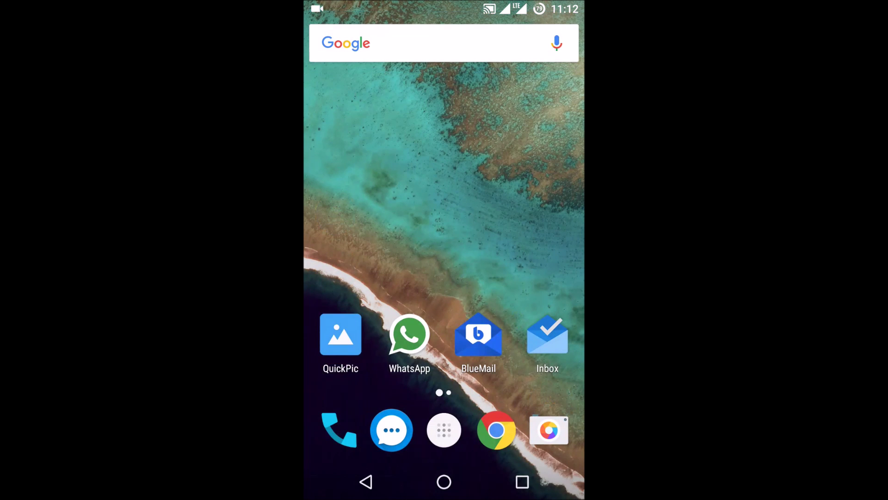
# Pull down and dismiss the notification shade several times
pyautogui.moveTo(445, 8); pyautogui.dragTo(445, 209)
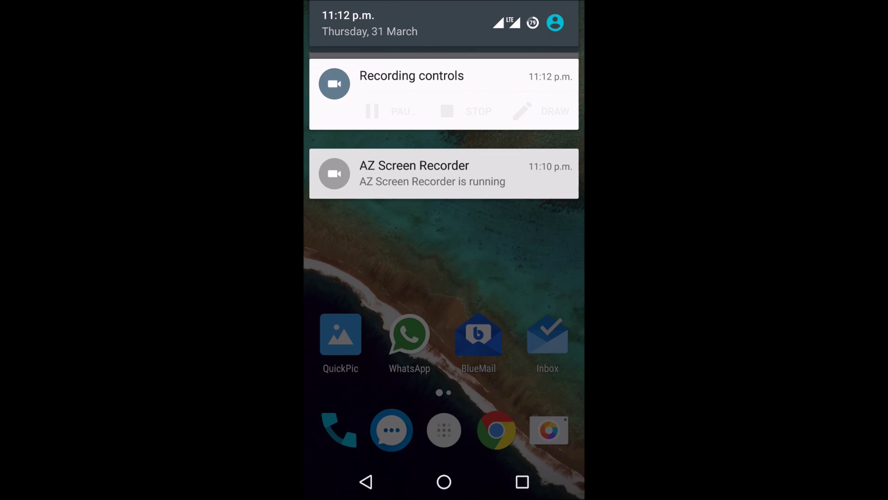
pyautogui.click(444, 347)
pyautogui.moveTo(445, 8); pyautogui.dragTo(444, 139)
pyautogui.click(444, 278)
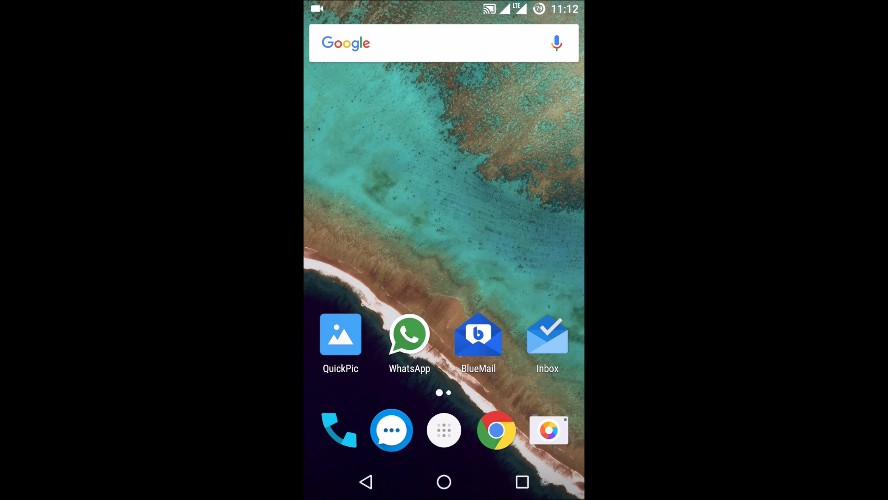
pyautogui.moveTo(445, 8); pyautogui.dragTo(445, 209)
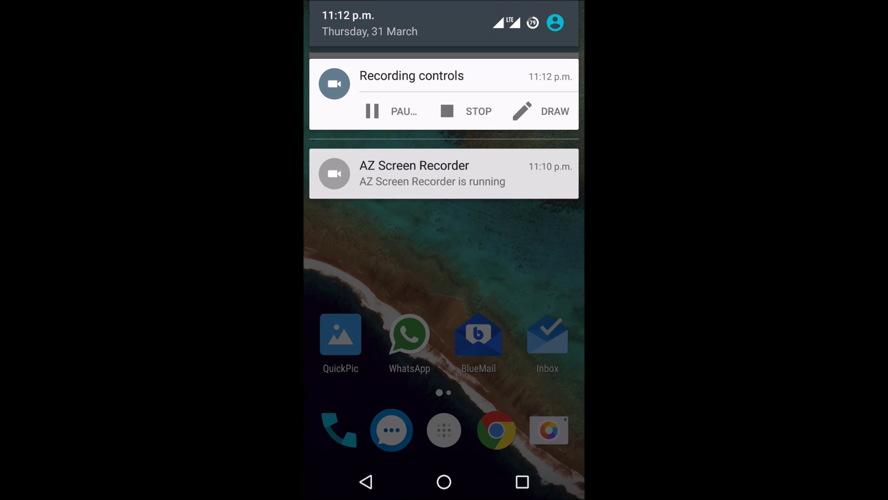
pyautogui.click(444, 278)
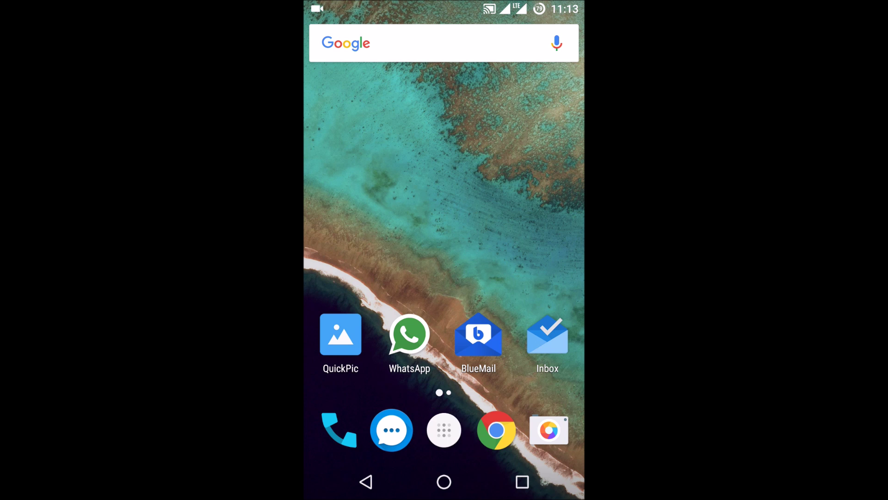
# Get from the quick settings panel into Settings and its About phone page
pyautogui.moveTo(445, 8); pyautogui.dragTo(445, 208)
pyautogui.moveTo(444, 69); pyautogui.dragTo(444, 347)
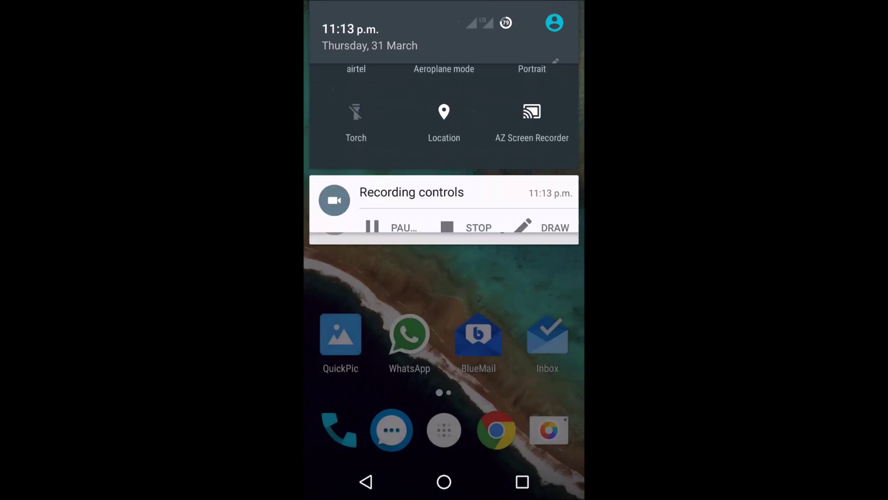
pyautogui.click(395, 371)
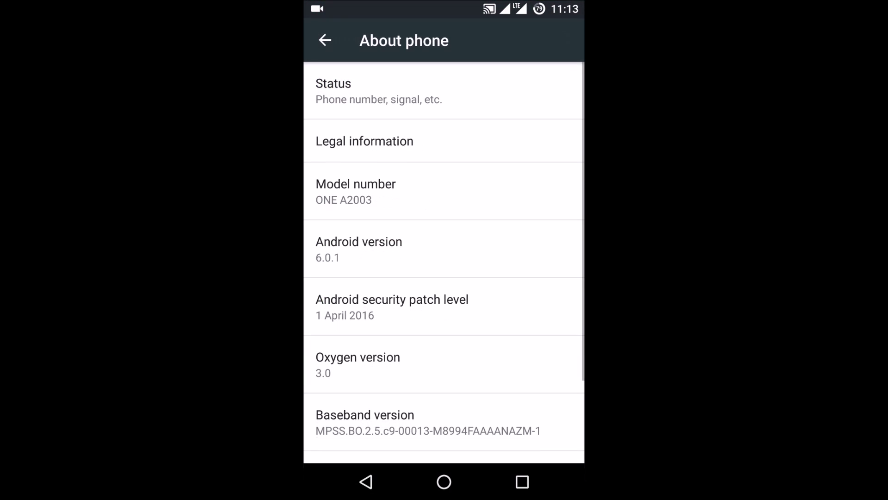
pyautogui.click(325, 40)
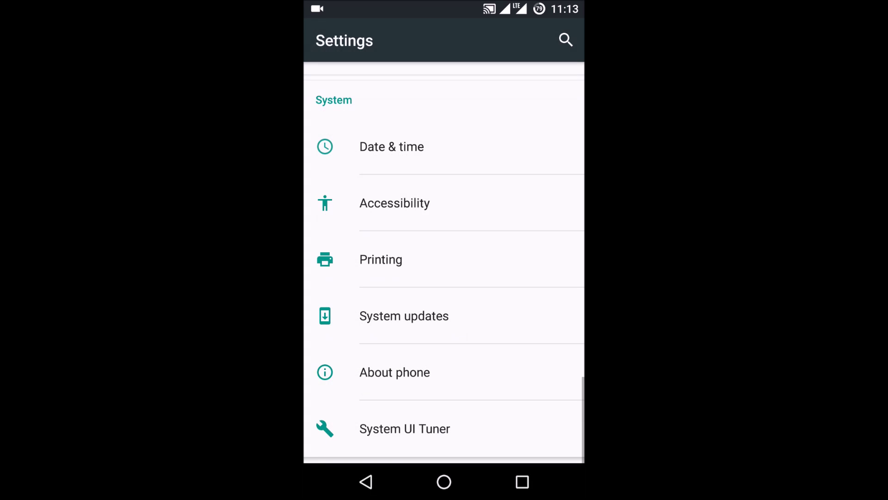
pyautogui.click(396, 372)
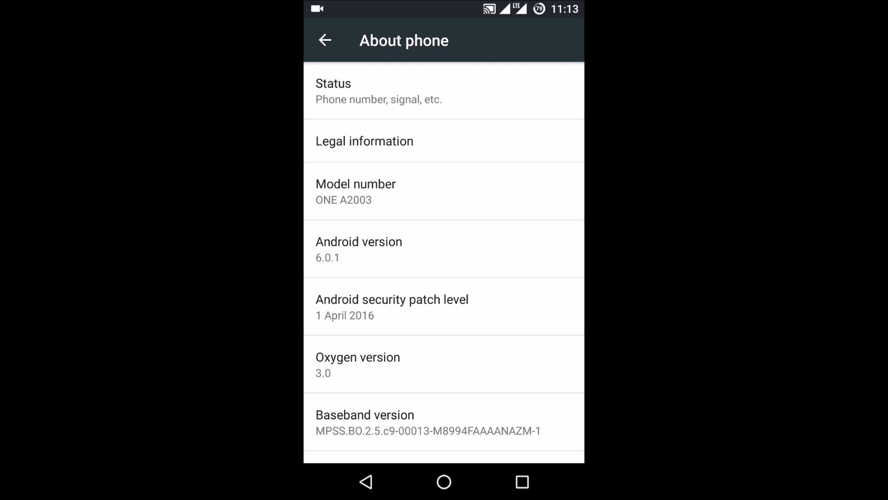
# Reveal the M logo from Android version, turn it into a marshmallow, and start the game
pyautogui.click(472, 249)
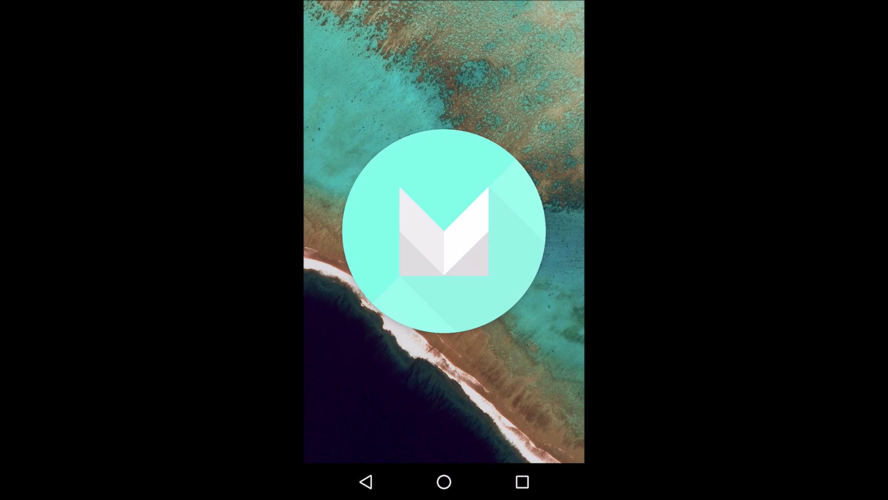
pyautogui.click(445, 233)
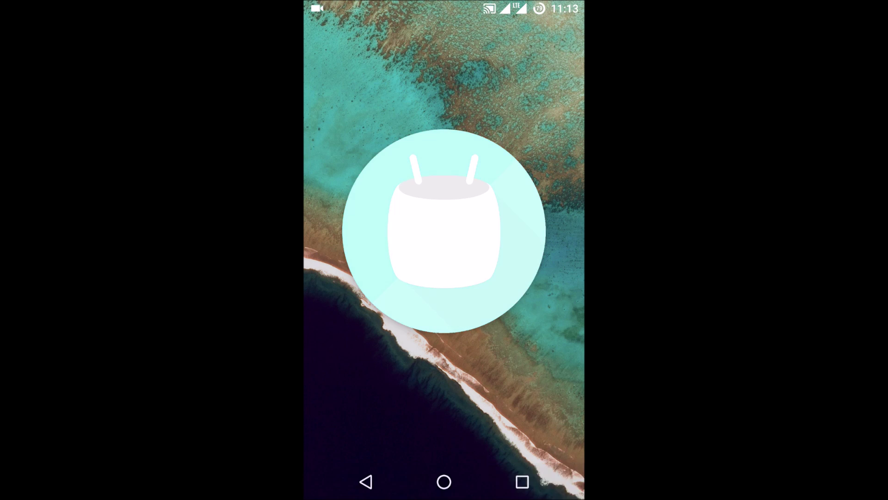
pyautogui.click(444, 233)
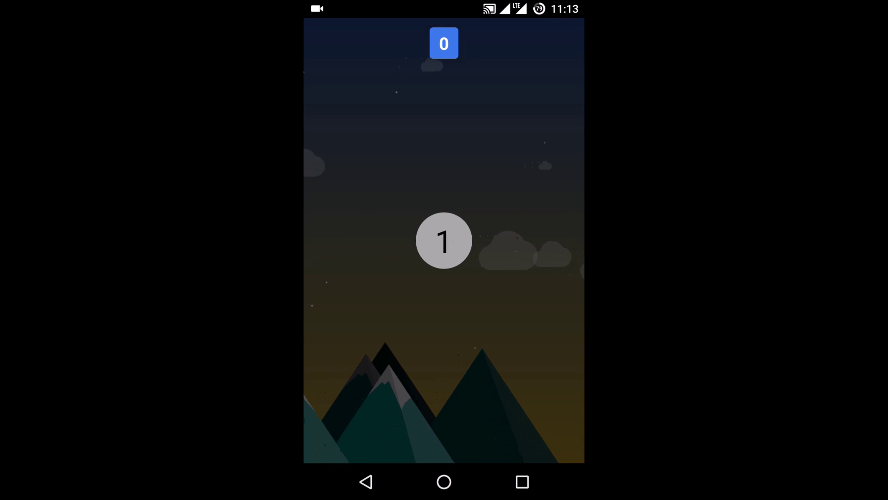
# Flap the android through the marshmallow gaps until the round ends
pyautogui.click(474, 316)
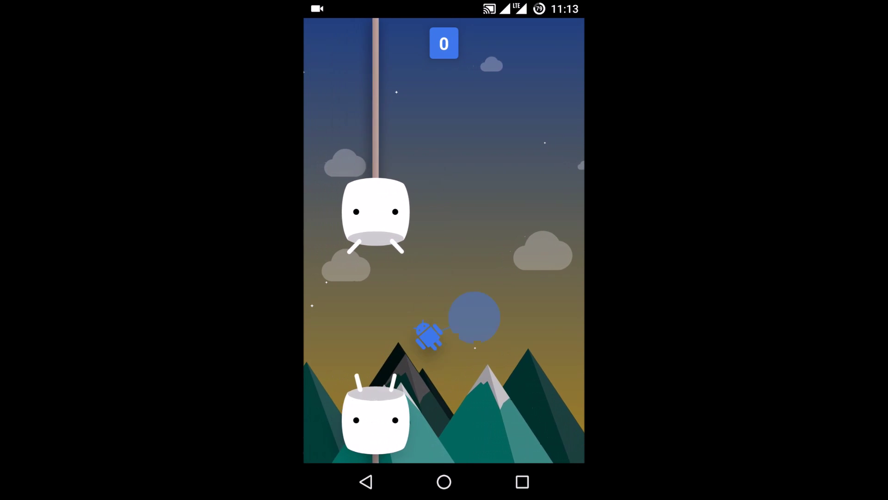
pyautogui.click(475, 316)
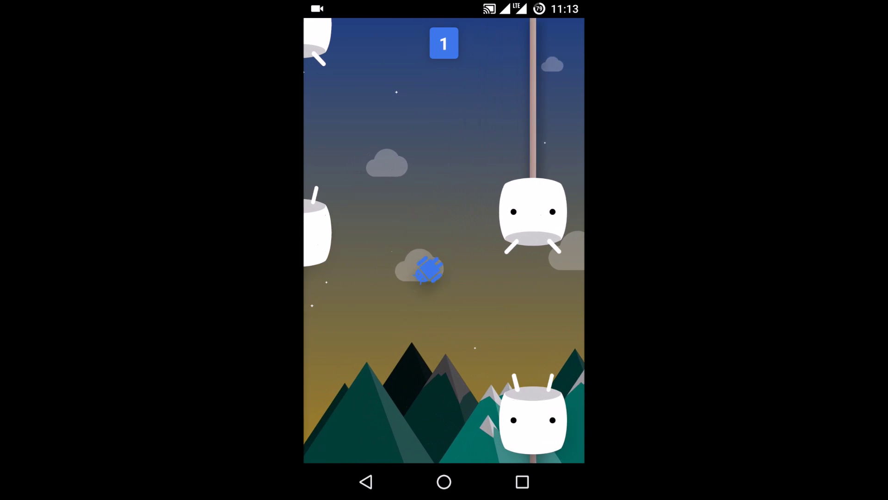
pyautogui.click(479, 316)
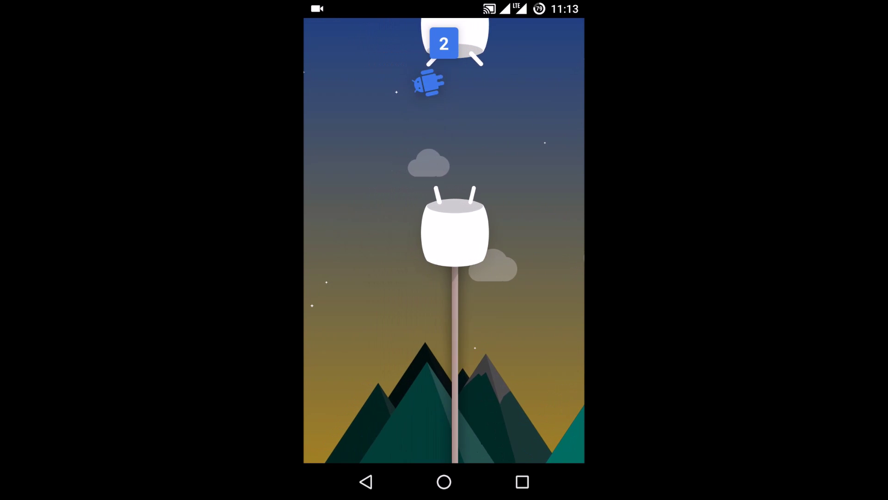
pyautogui.click(486, 299)
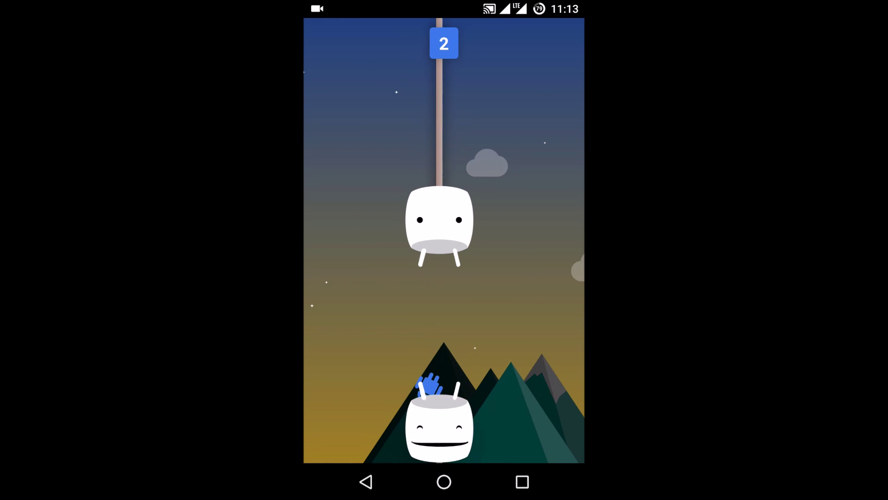
# Pull down the notification shade over the game, dismiss it, and pull it down again
pyautogui.moveTo(444, 9); pyautogui.dragTo(445, 209)
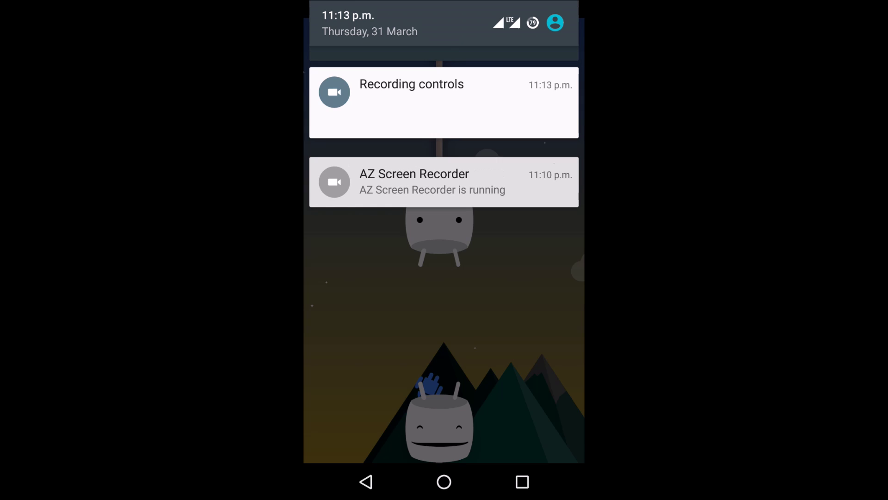
pyautogui.press('Escape')
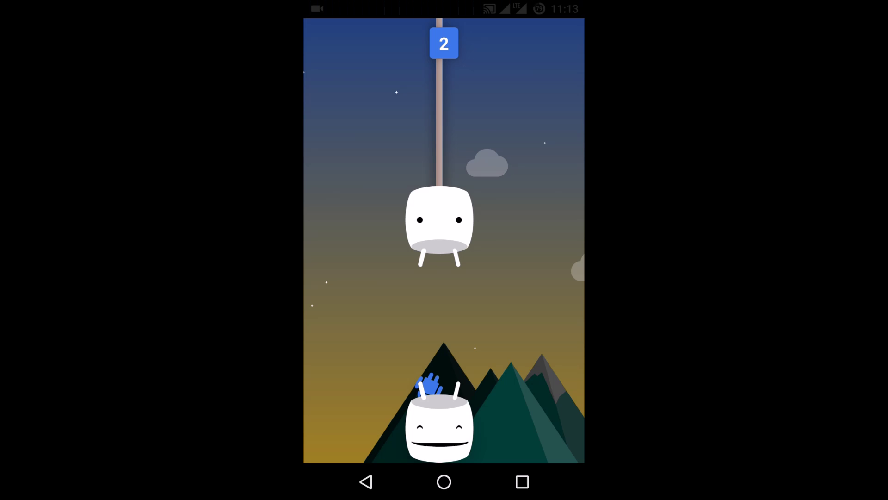
pyautogui.moveTo(444, 8); pyautogui.dragTo(444, 209)
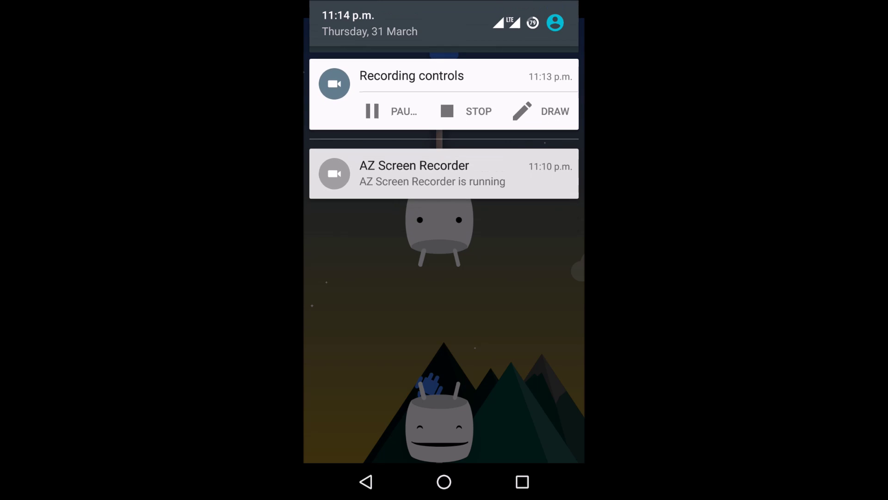